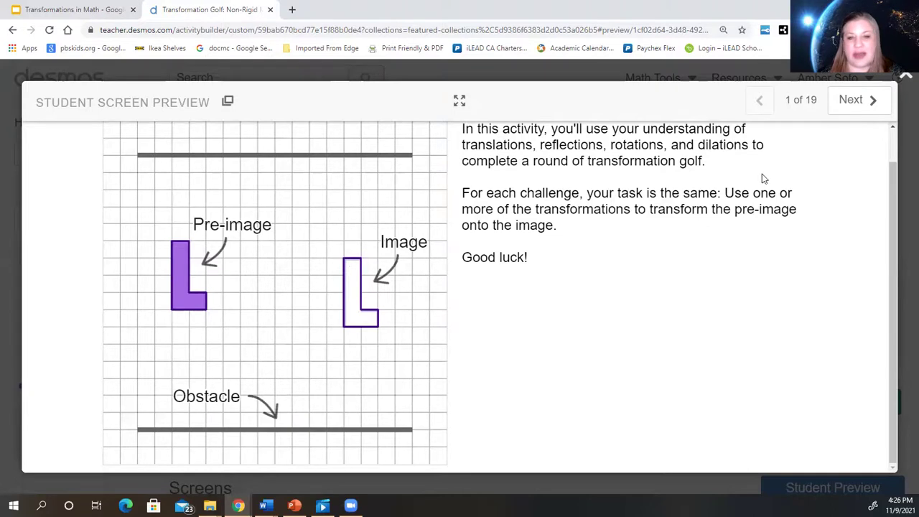
- Advance the student preview to Challenge #1 and show it full screen
left_click(860, 102)
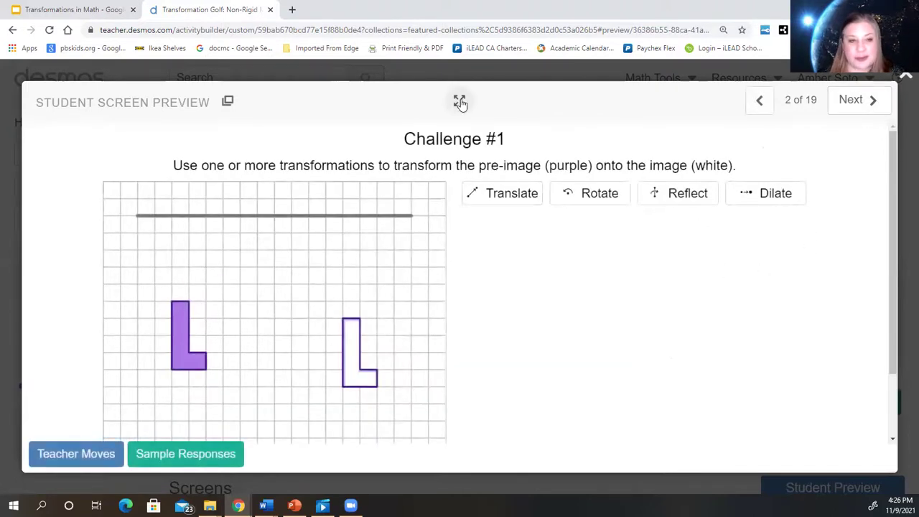
left_click(460, 101)
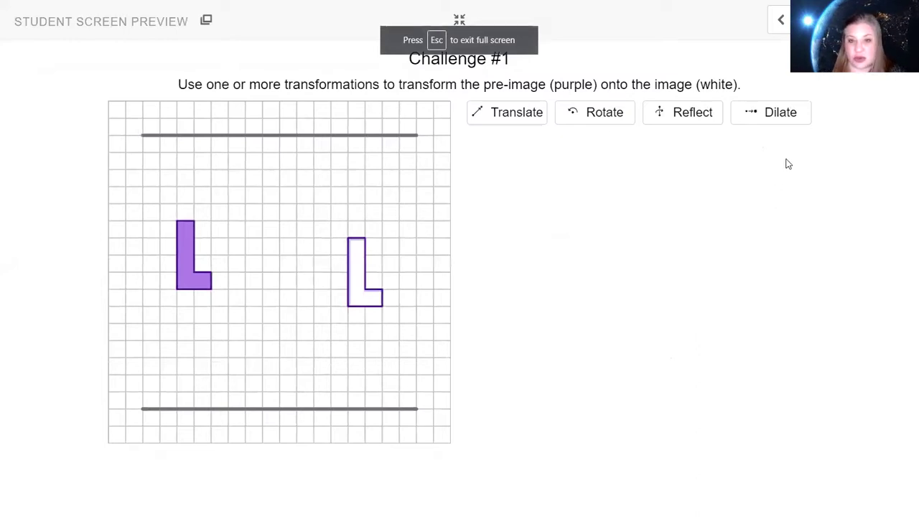
- Try to dilate the purple pre-image by a scale factor of 4, with the center of dilation at its inner corner
left_click(783, 118)
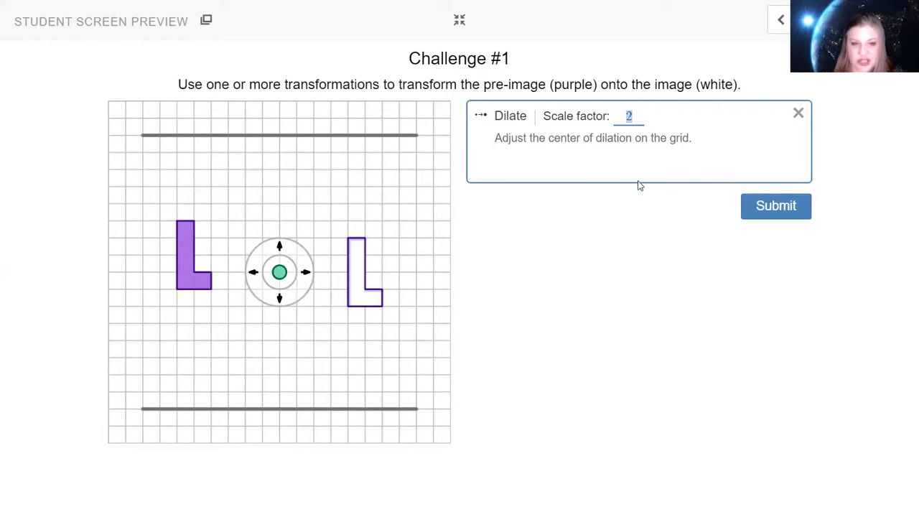
type("4")
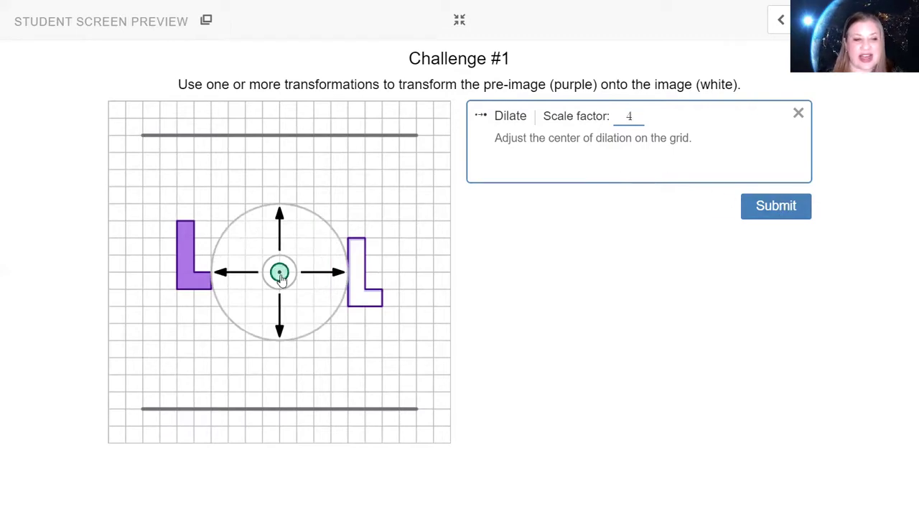
left_click_drag(281, 277, 198, 275)
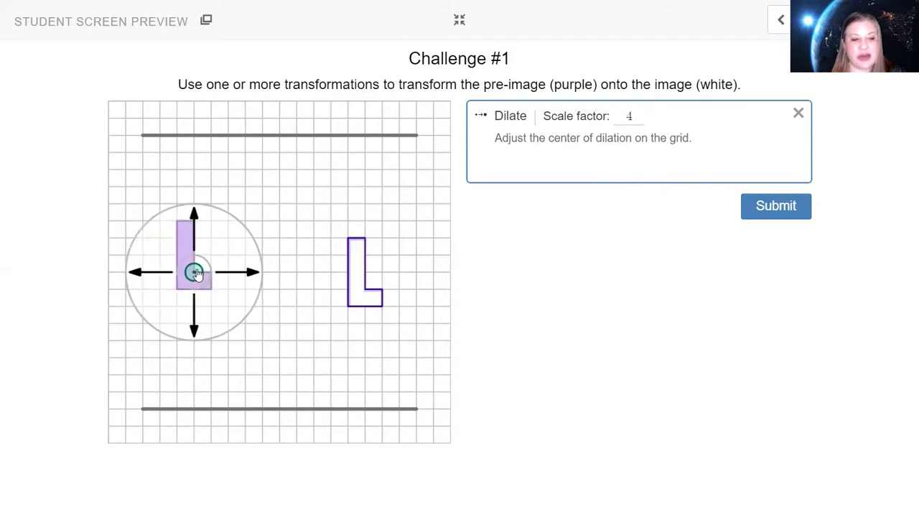
left_click(783, 214)
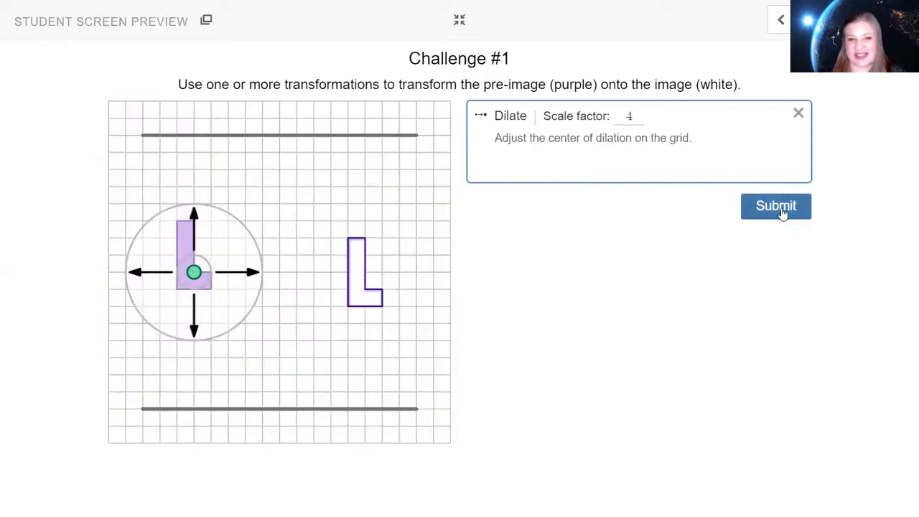
- Set the dilation's scale factor to 2 and submit it
double_click(630, 117)
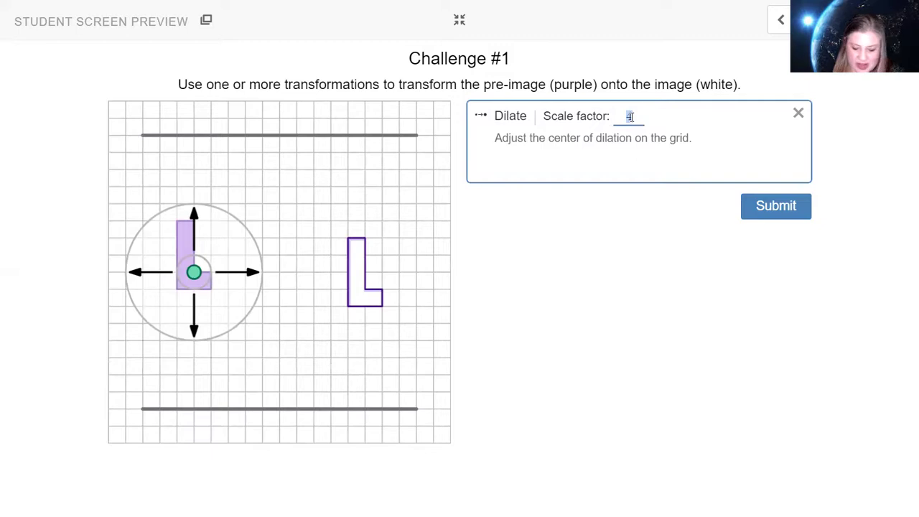
type("2")
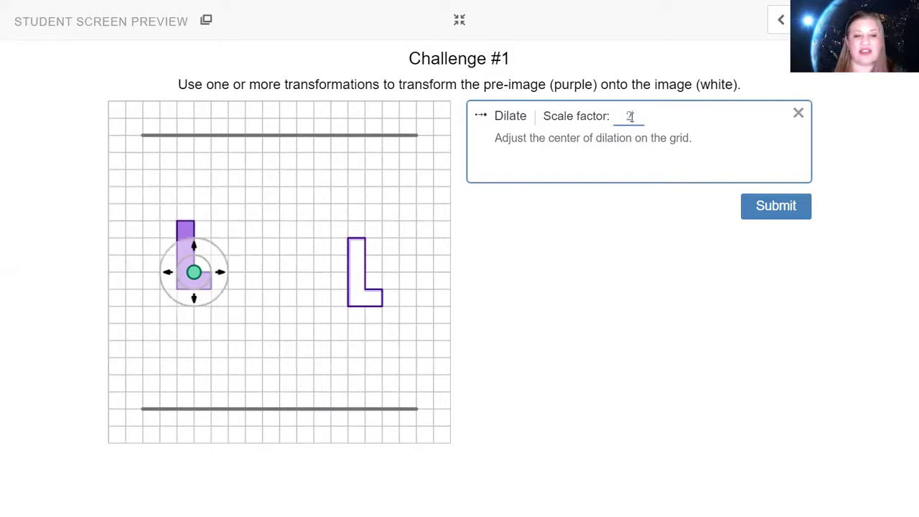
key("Return")
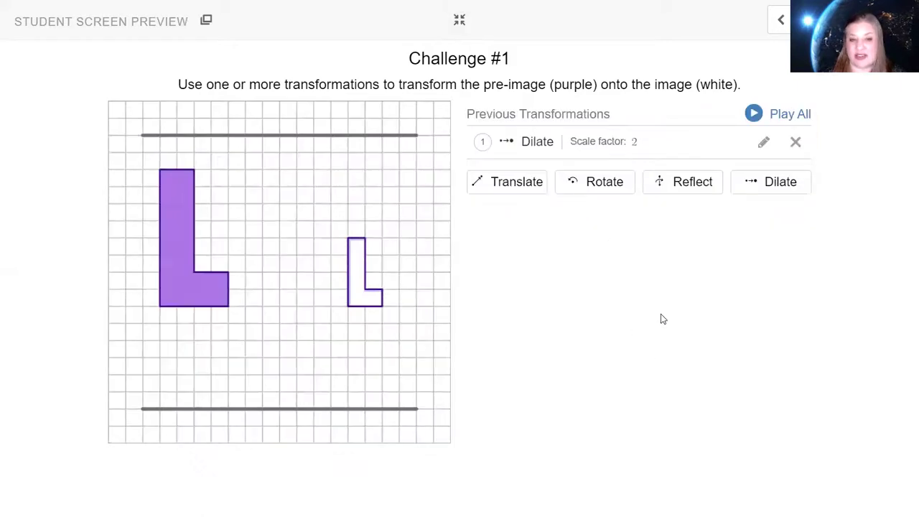
- Try a dilation with scale factor .3 about the purple L's inner corner and delete it
left_click(777, 191)
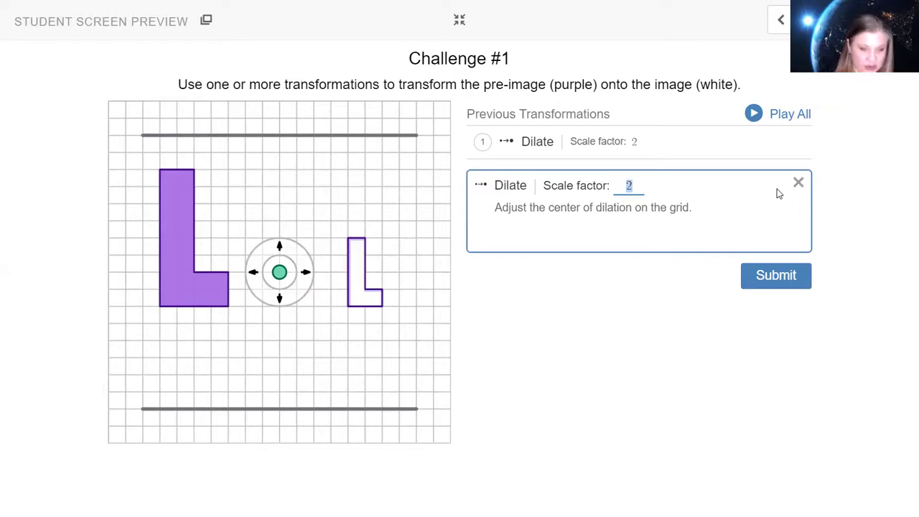
type(".3")
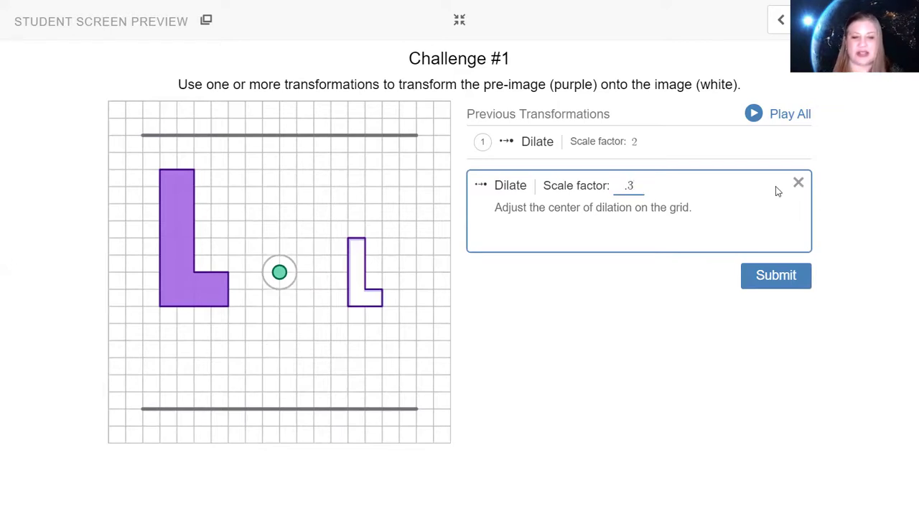
left_click_drag(275, 274, 188, 272)
left_click(776, 276)
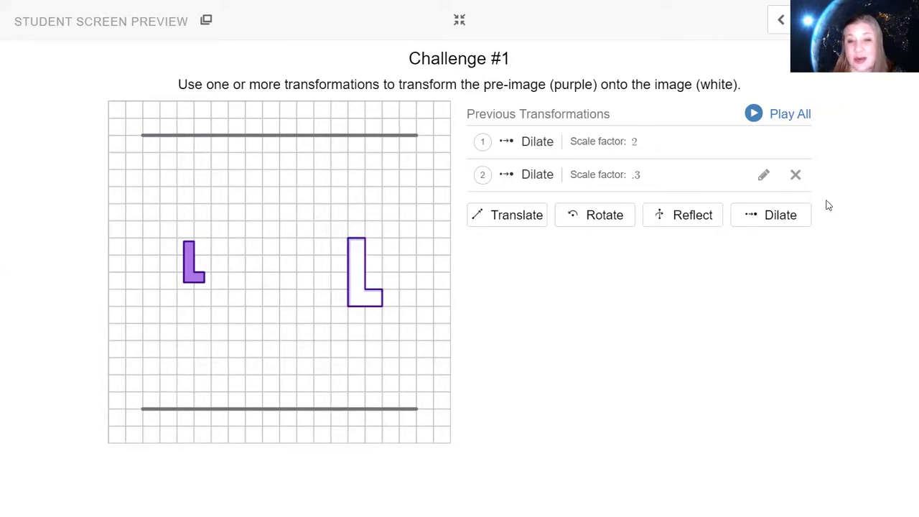
left_click(796, 176)
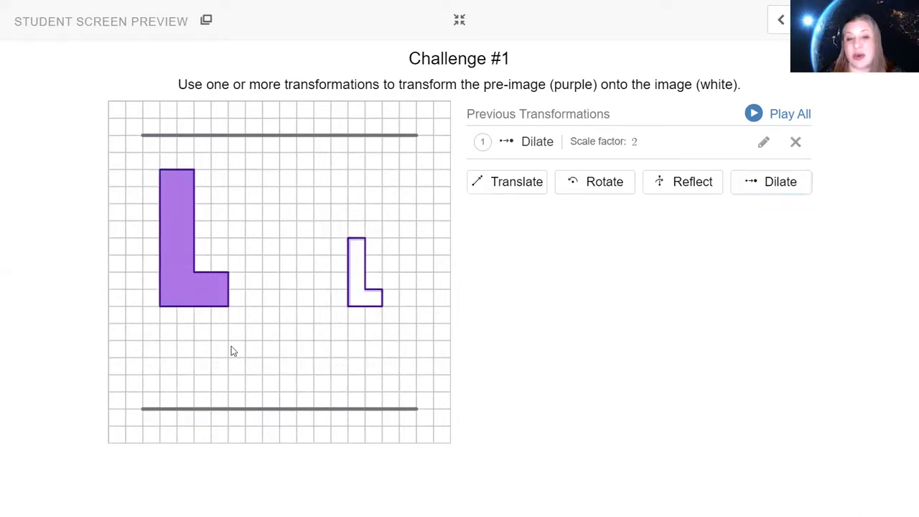
- Dilate the enlarged purple L by a scale factor of .5 about its inner corner
left_click(776, 184)
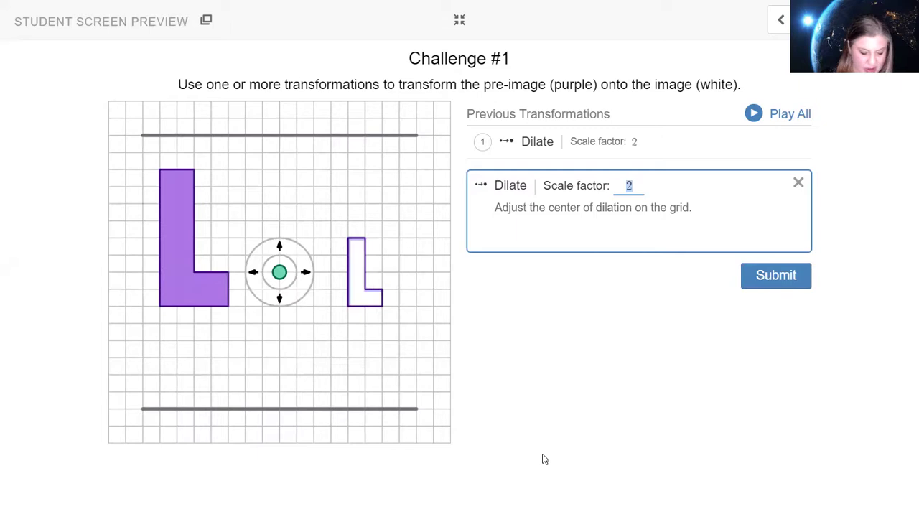
type(".5")
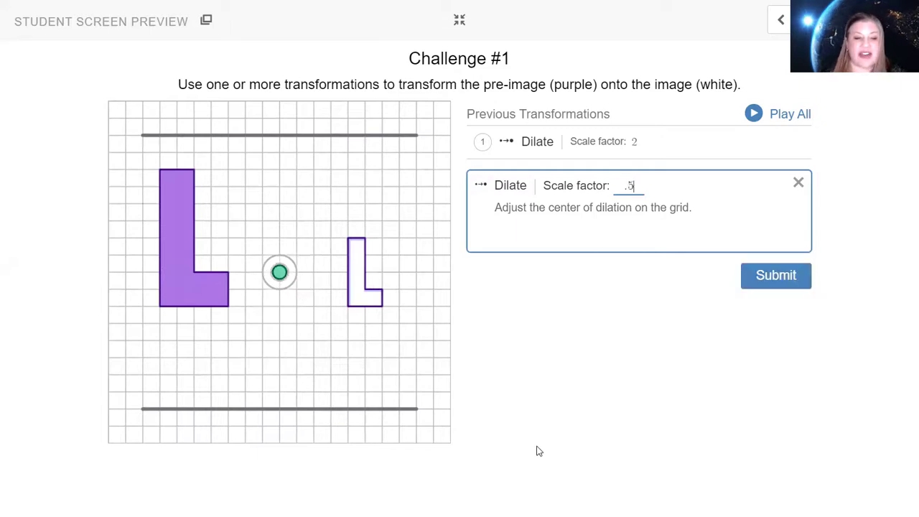
left_click_drag(279, 273, 193, 272)
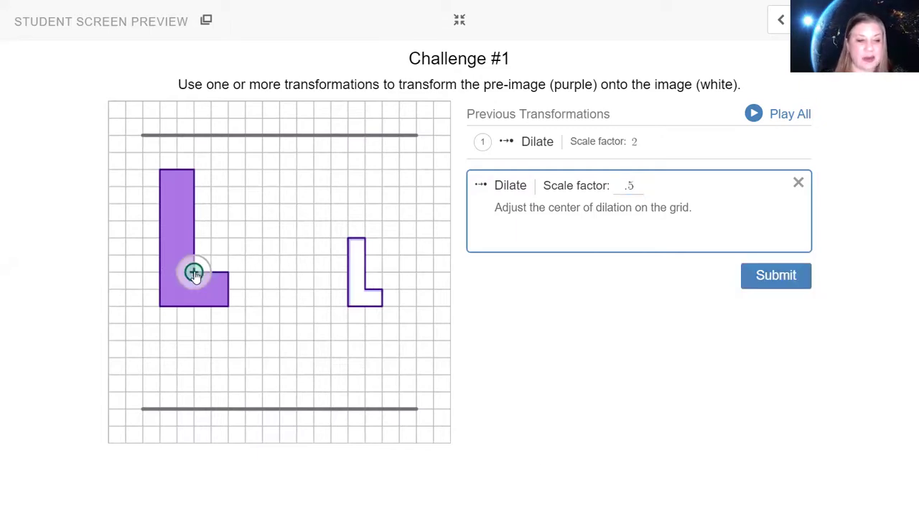
left_click(775, 277)
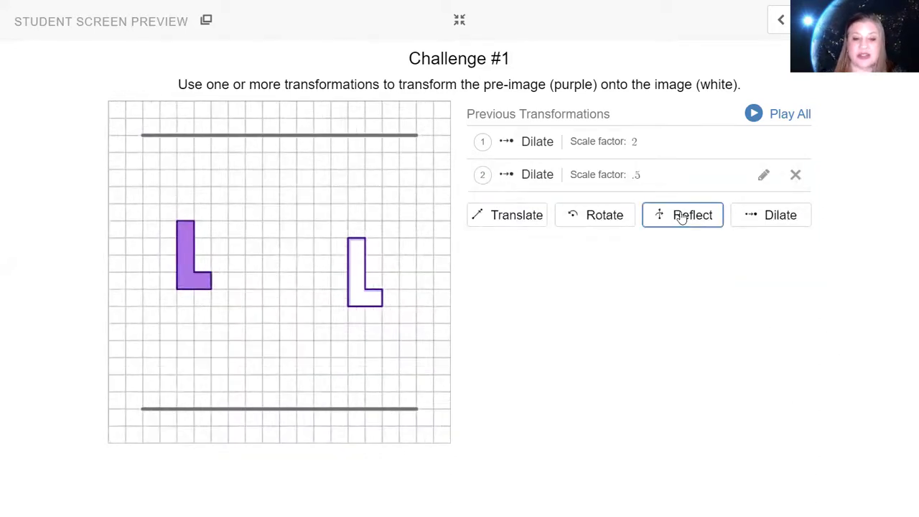
- Reflect the purple L across a vertical line placed between the two shapes, two grid squares from the purple L's foot
left_click(680, 214)
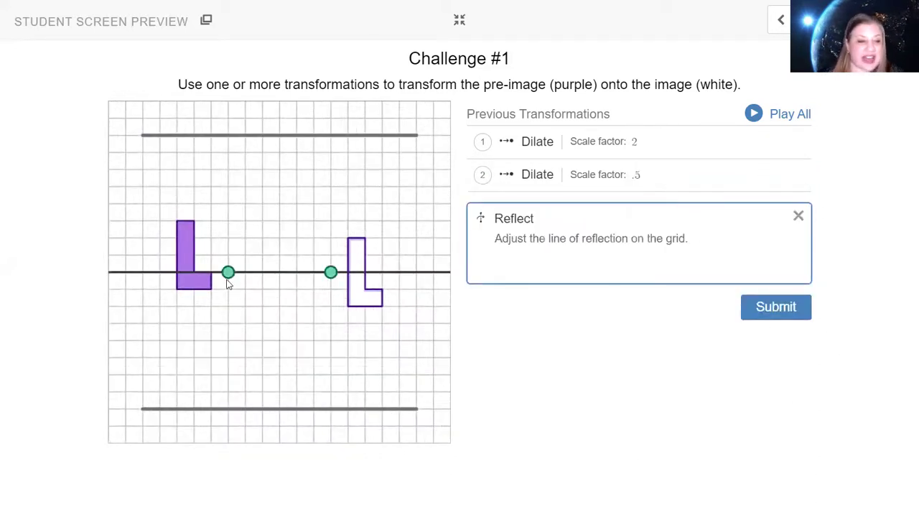
left_click_drag(228, 273, 271, 195)
left_click_drag(330, 273, 246, 297)
left_click_drag(271, 195, 245, 187)
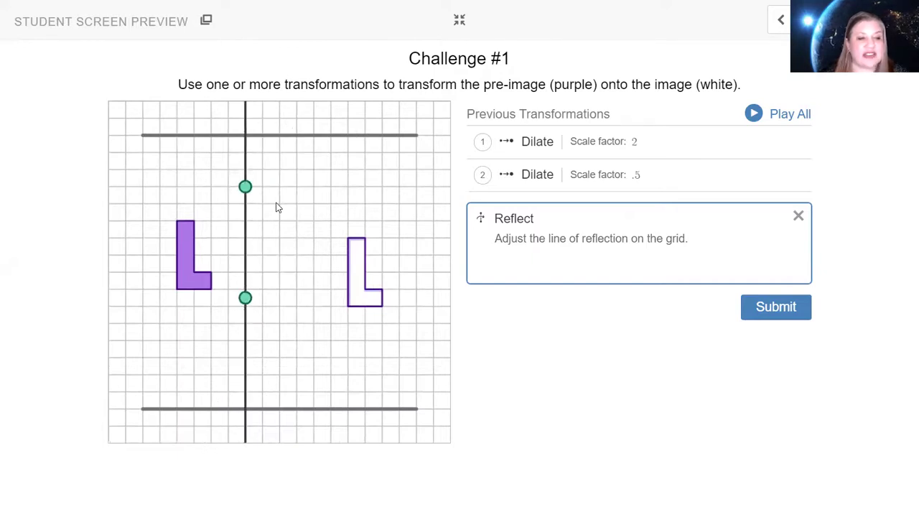
left_click(772, 314)
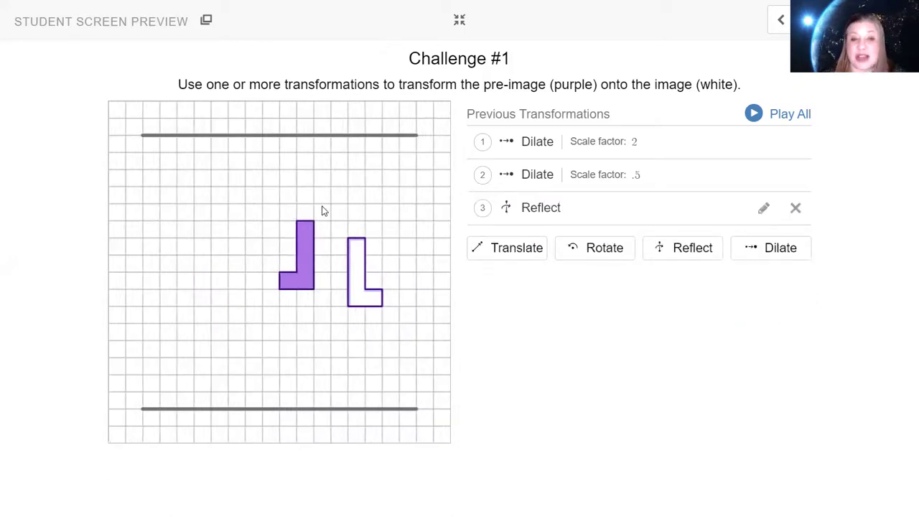
- Reflect the purple shape across the default horizontal line, and again across a diagonal line sloping down past its lower end
left_click(684, 248)
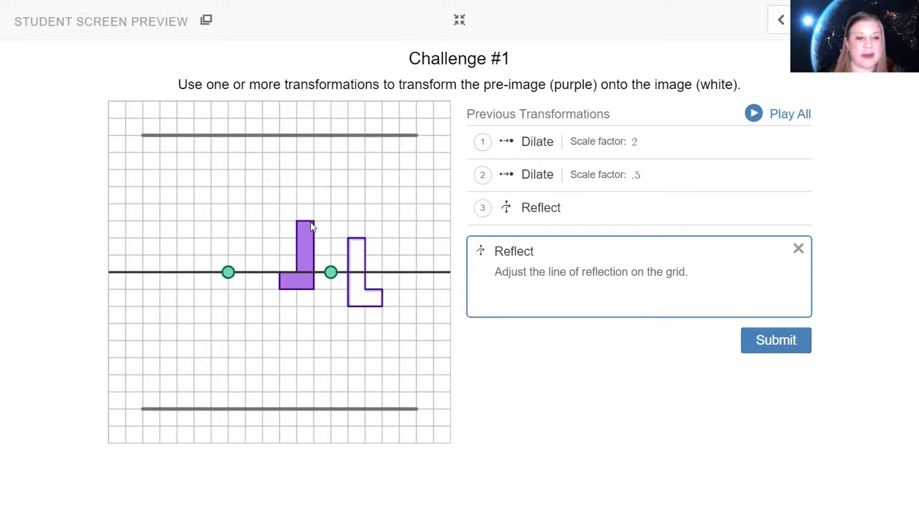
left_click(785, 340)
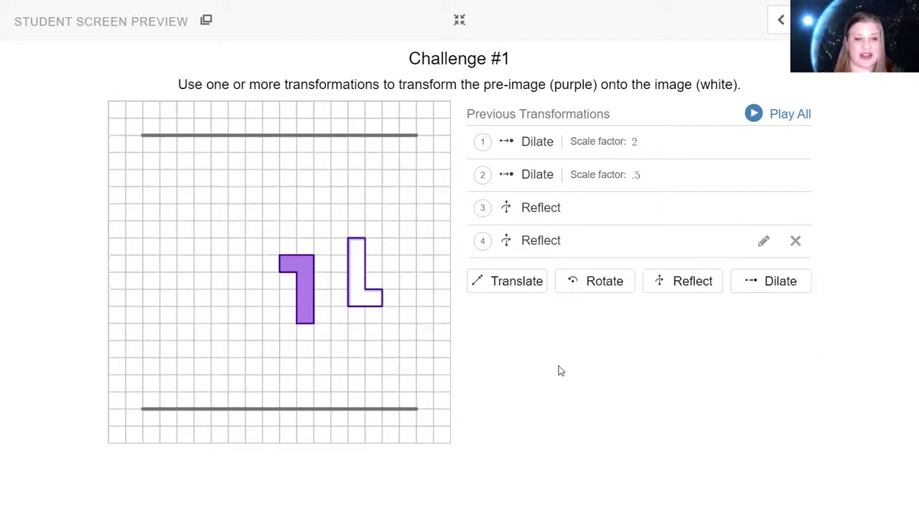
left_click(685, 287)
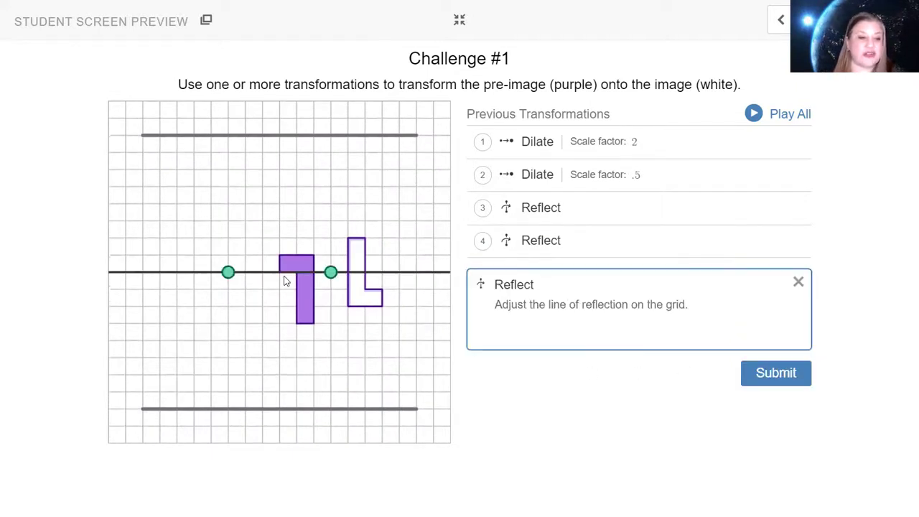
left_click_drag(330, 271, 297, 332)
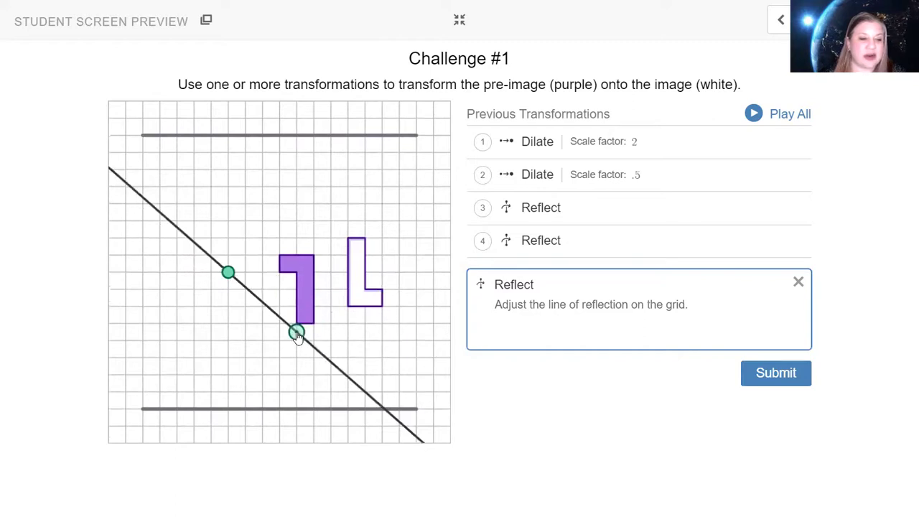
left_click(777, 368)
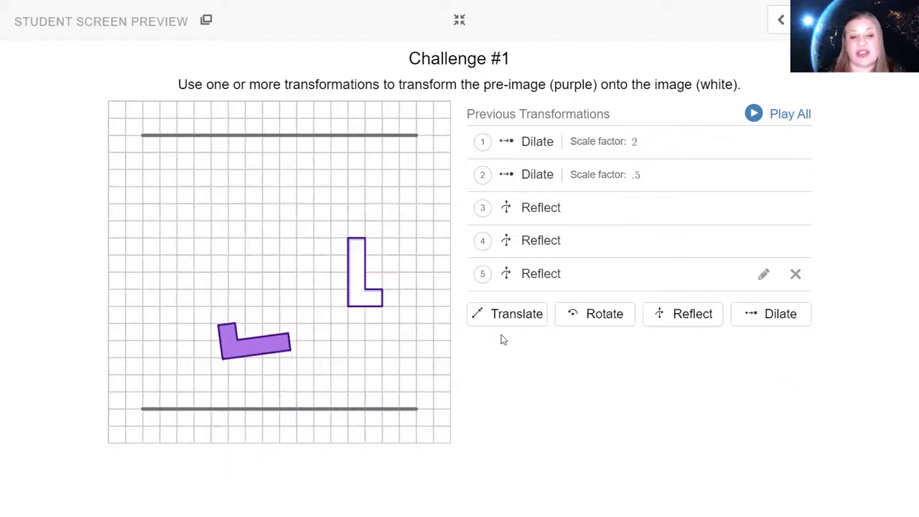
- Rotate the purple shape 180° clockwise about the default center of rotation
left_click(596, 319)
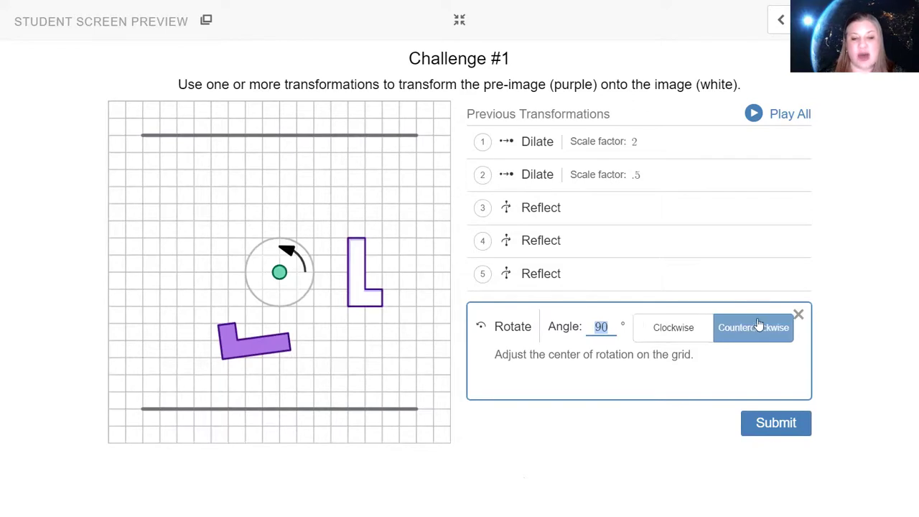
left_click(682, 328)
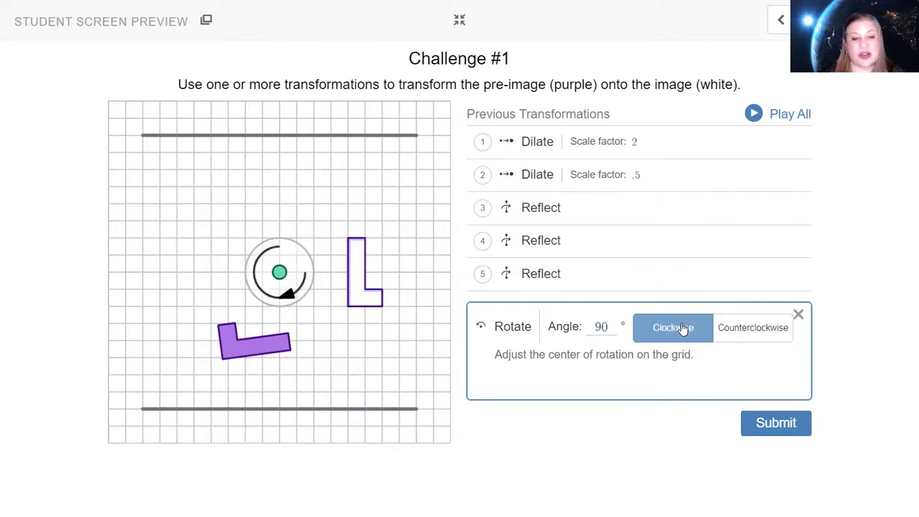
double_click(603, 327)
type("180")
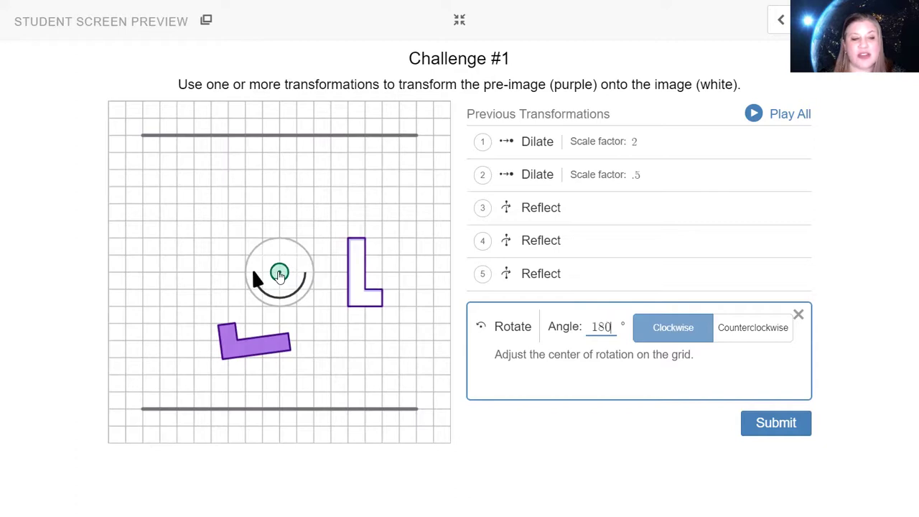
left_click(786, 424)
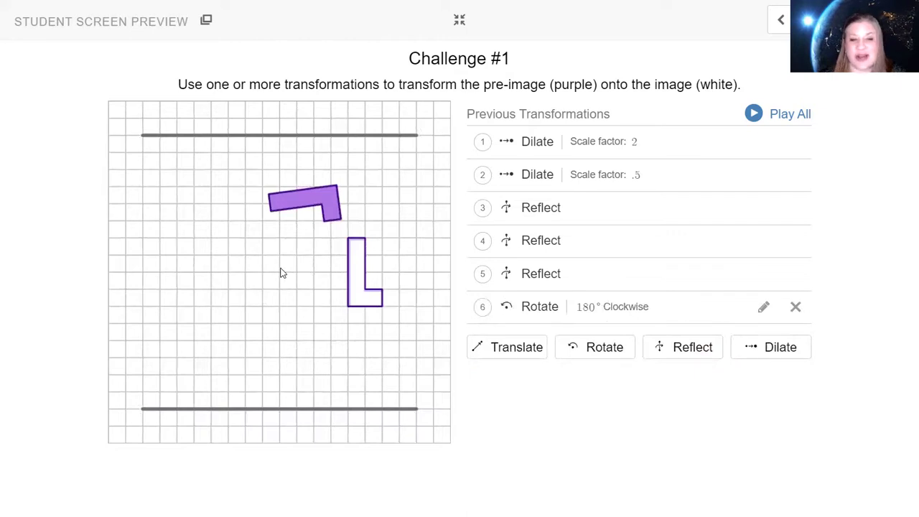
- Rotate the purple shape 45° counterclockwise about its outer corner
left_click(599, 350)
left_click_drag(285, 268, 341, 183)
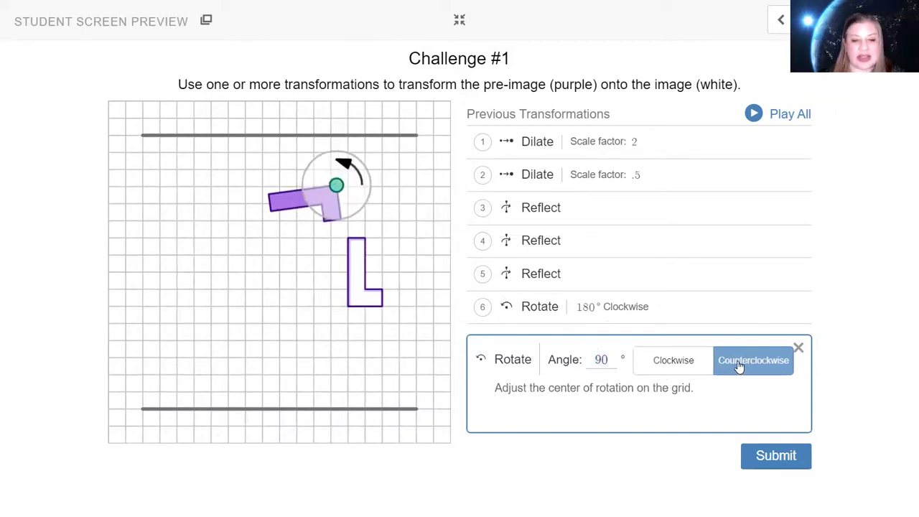
double_click(614, 360)
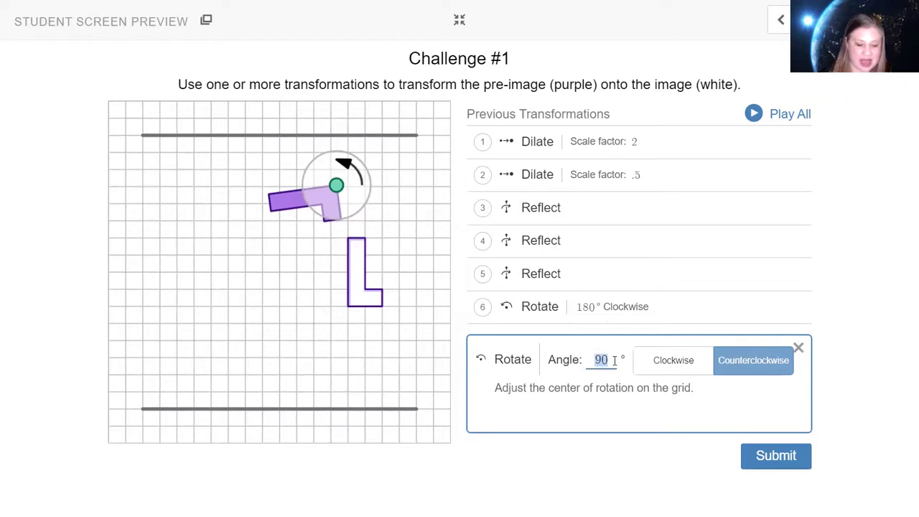
type("45")
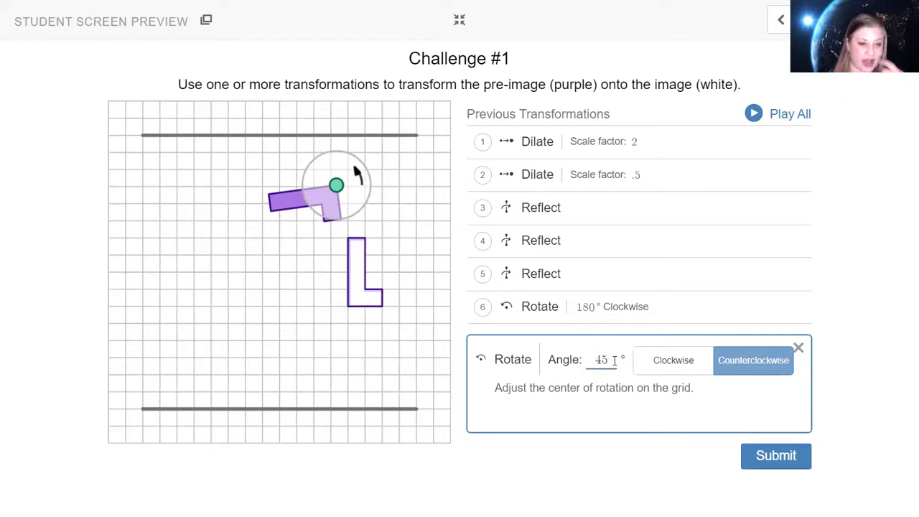
left_click(792, 455)
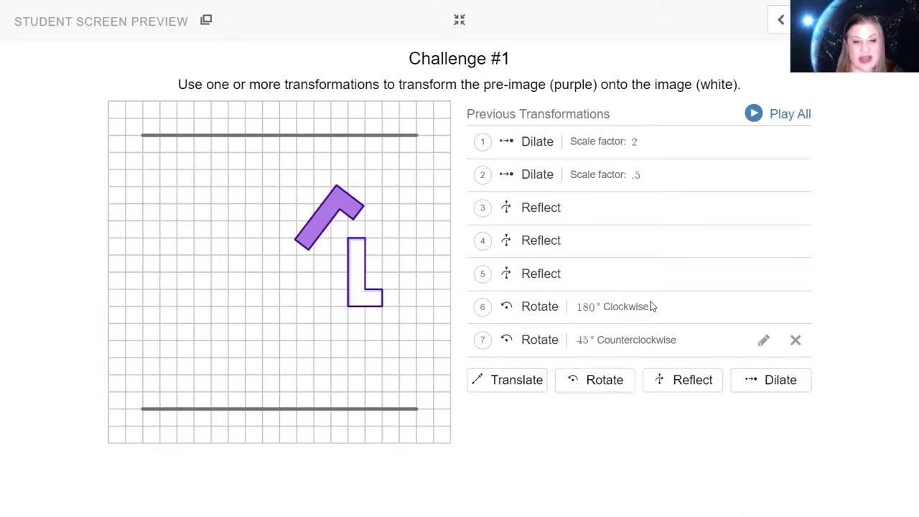
- Translate the purple shape so that the inner corner of its lower end lands on the white L's outer corner
left_click(512, 384)
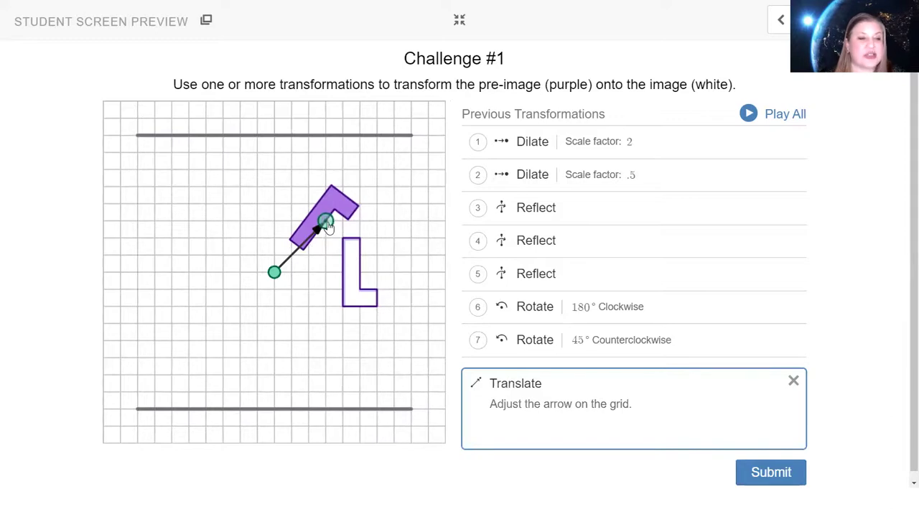
left_click_drag(327, 226, 328, 323)
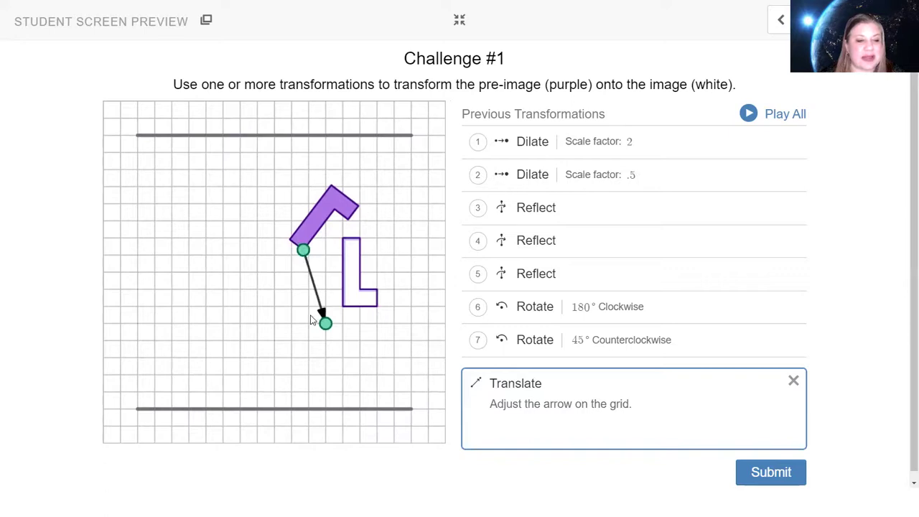
left_click_drag(336, 328, 343, 309)
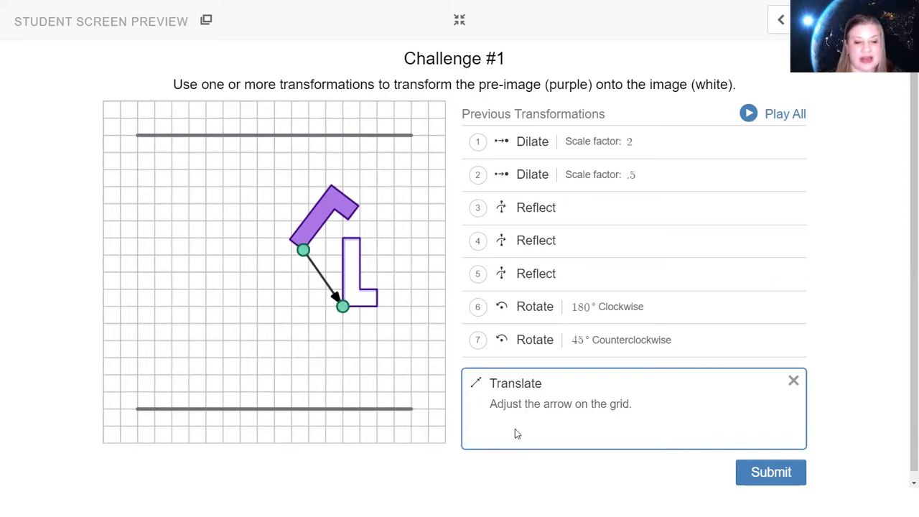
left_click(770, 480)
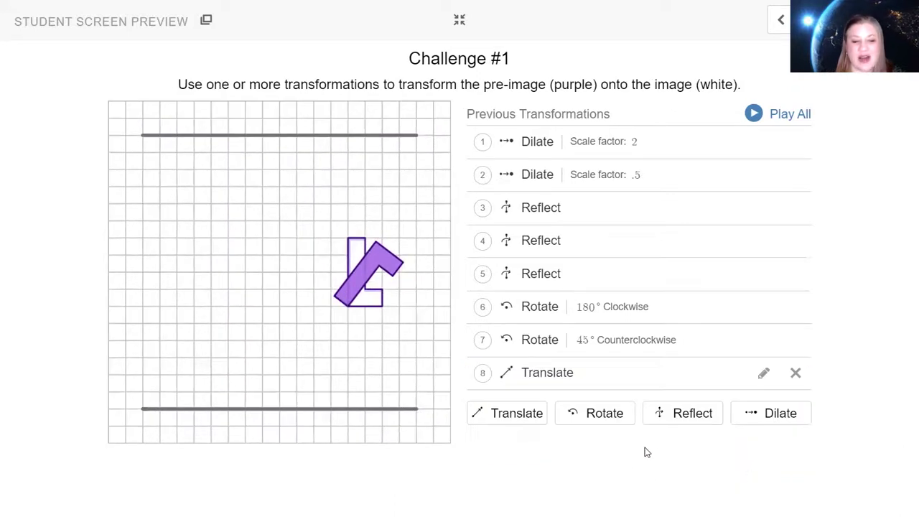
- Translate the purple shape straight up by four grid squares
left_click(522, 422)
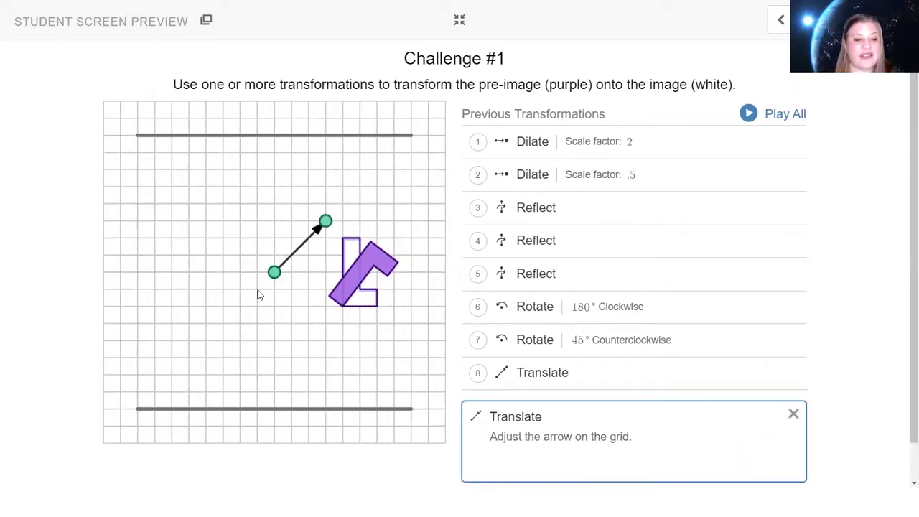
left_click_drag(325, 223, 274, 205)
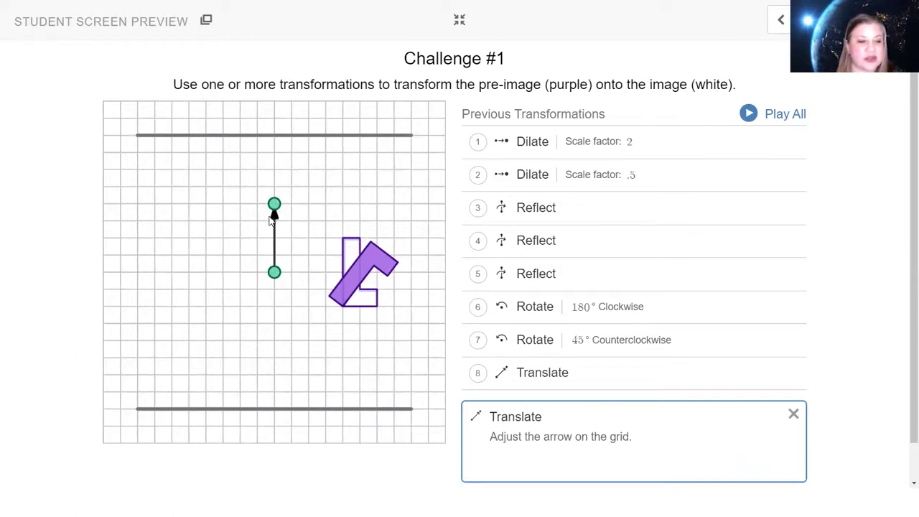
scroll(757, 461, "down", 1)
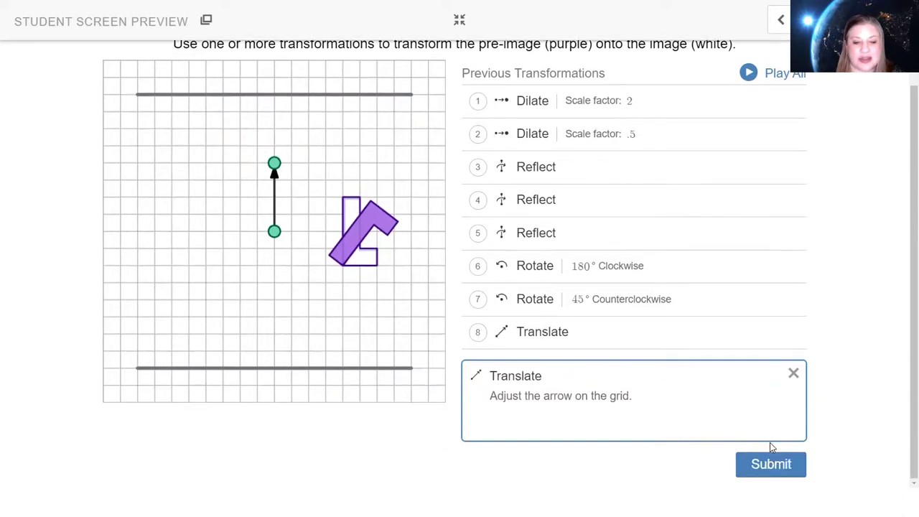
left_click(770, 465)
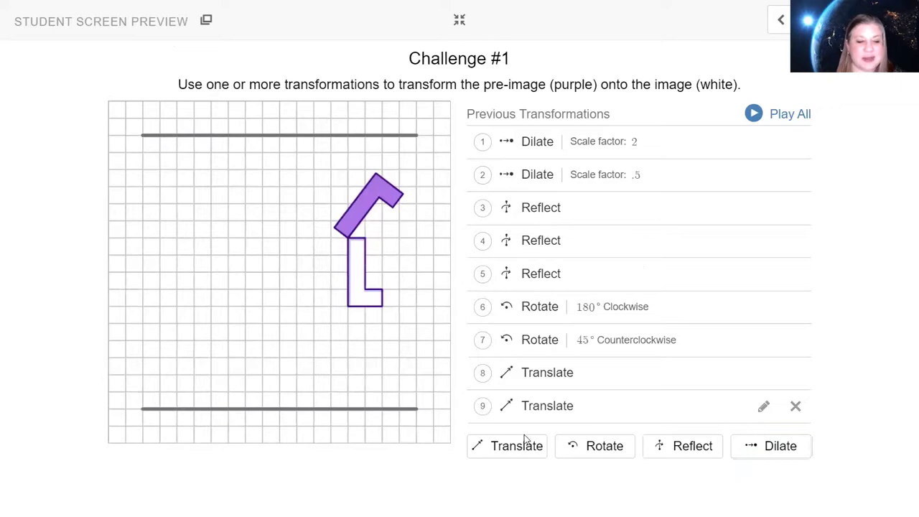
- Translate the purple shape diagonally down and left, about six grid squares each way, with the arrow starting at its lower-left corner
left_click(523, 443)
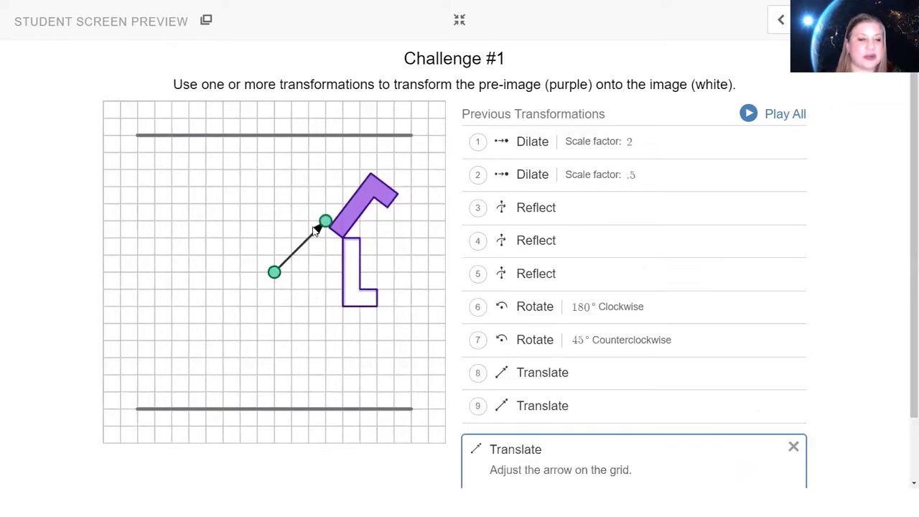
left_click_drag(325, 223, 223, 323)
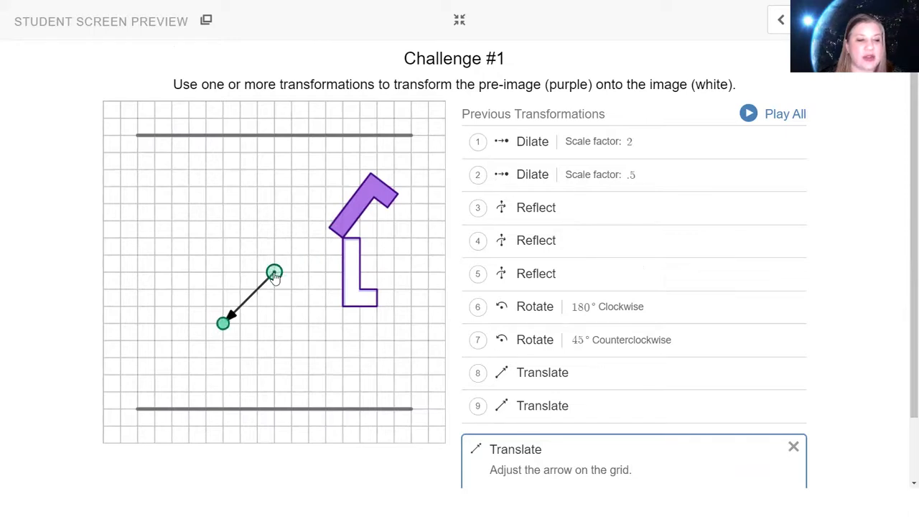
left_click_drag(303, 254, 327, 237)
scroll(700, 345, "down", 2)
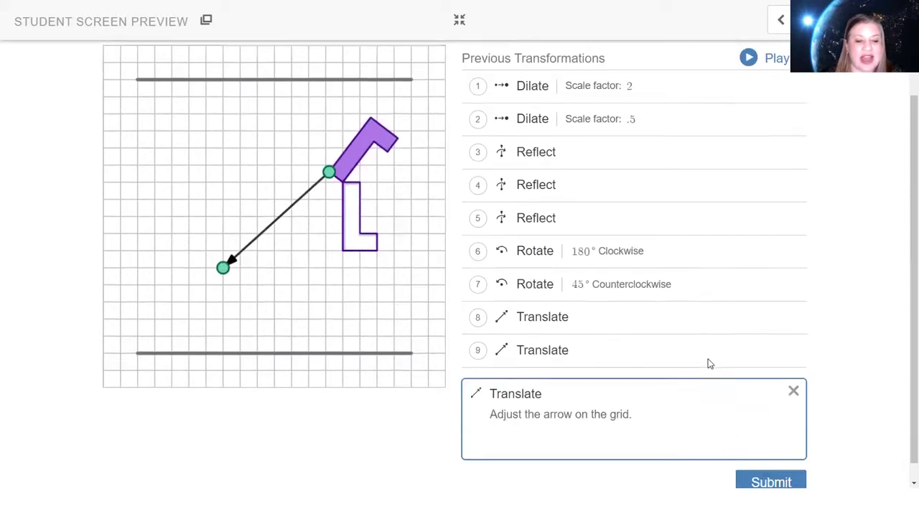
left_click(764, 481)
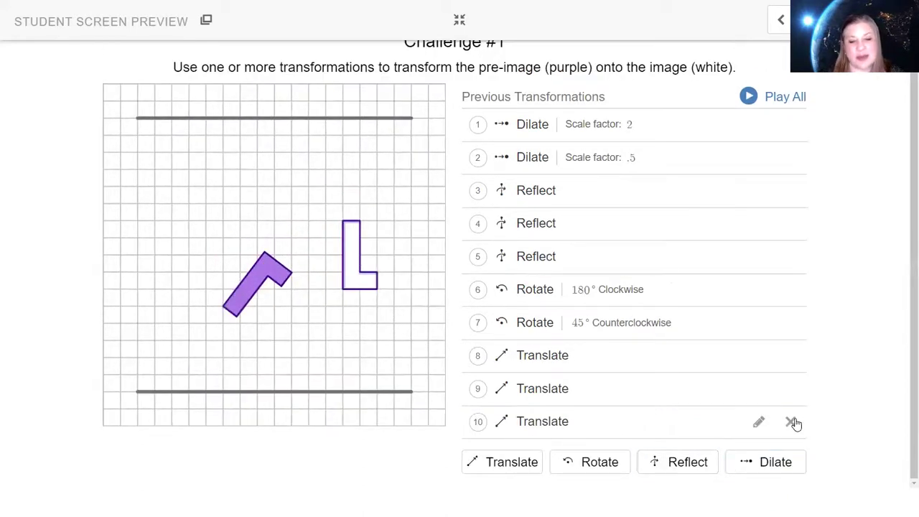
- Delete all the previous transformations of Challenge #1, from the last translation back to the first dilation
left_click(792, 422)
left_click(794, 407)
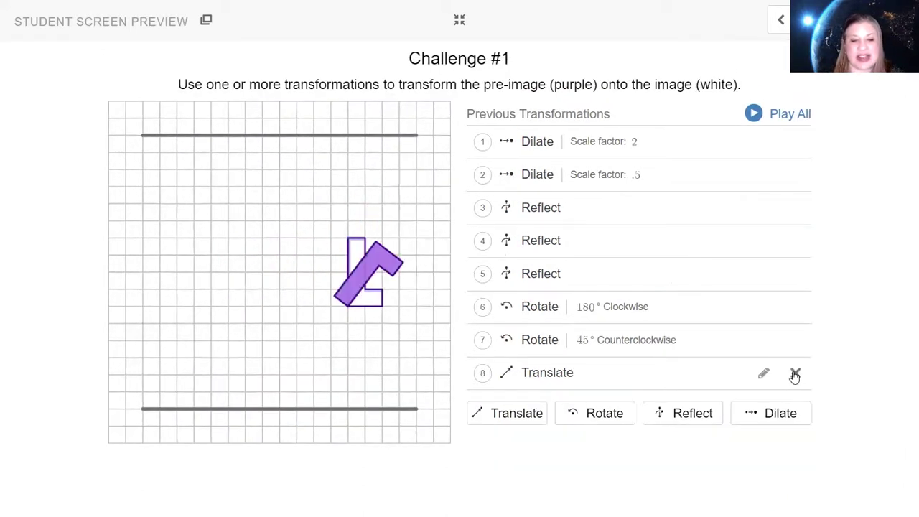
left_click(795, 373)
left_click(794, 341)
left_click(794, 307)
left_click(797, 273)
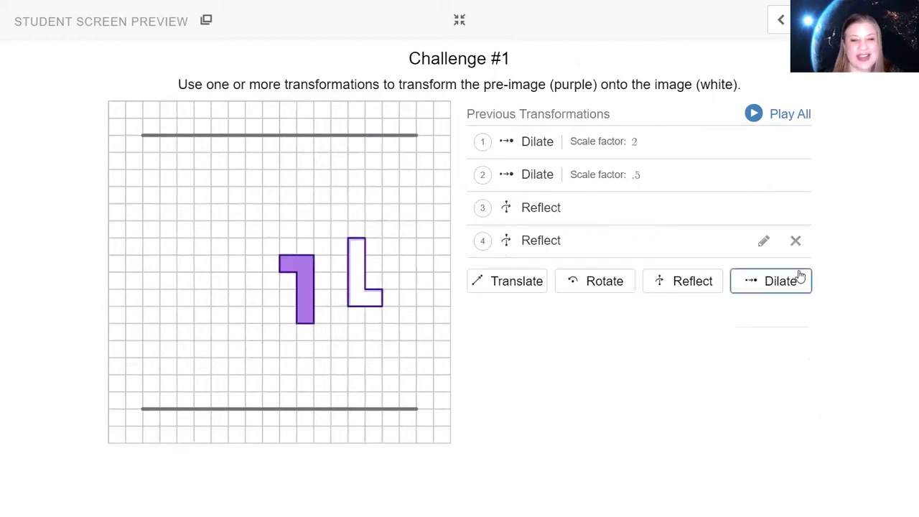
left_click(796, 242)
left_click(795, 208)
left_click(796, 175)
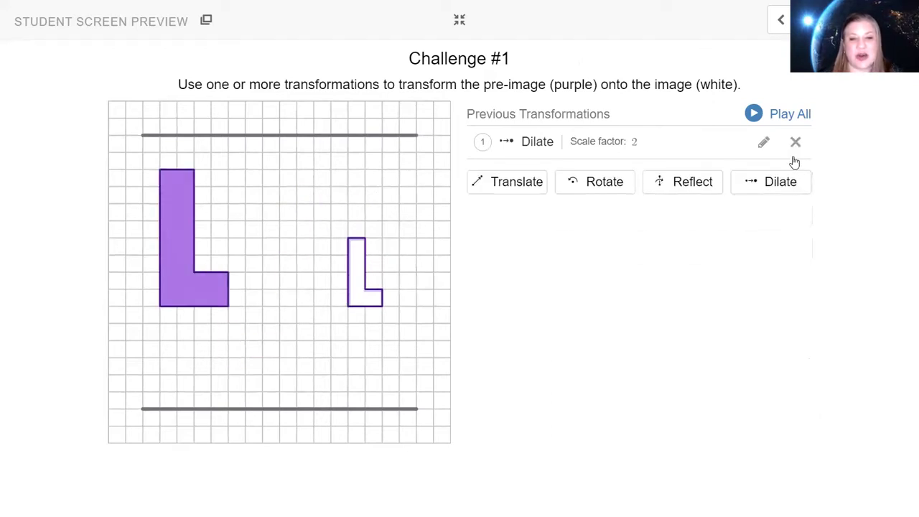
left_click(796, 142)
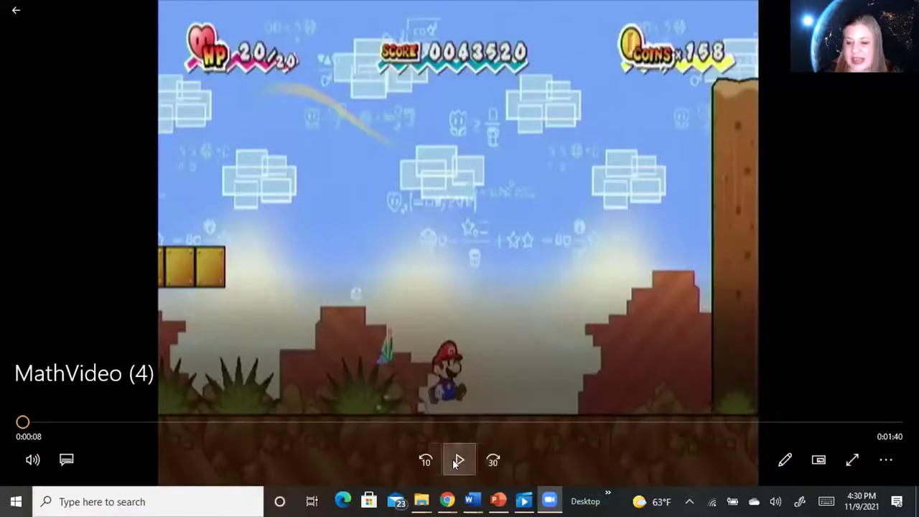
- Switch to the media player and play the video MathVideo (4)
left_click(457, 460)
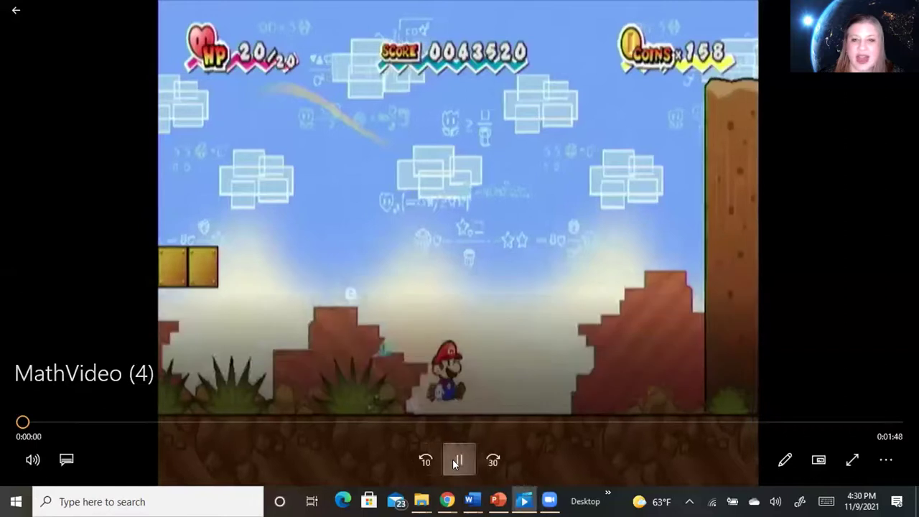